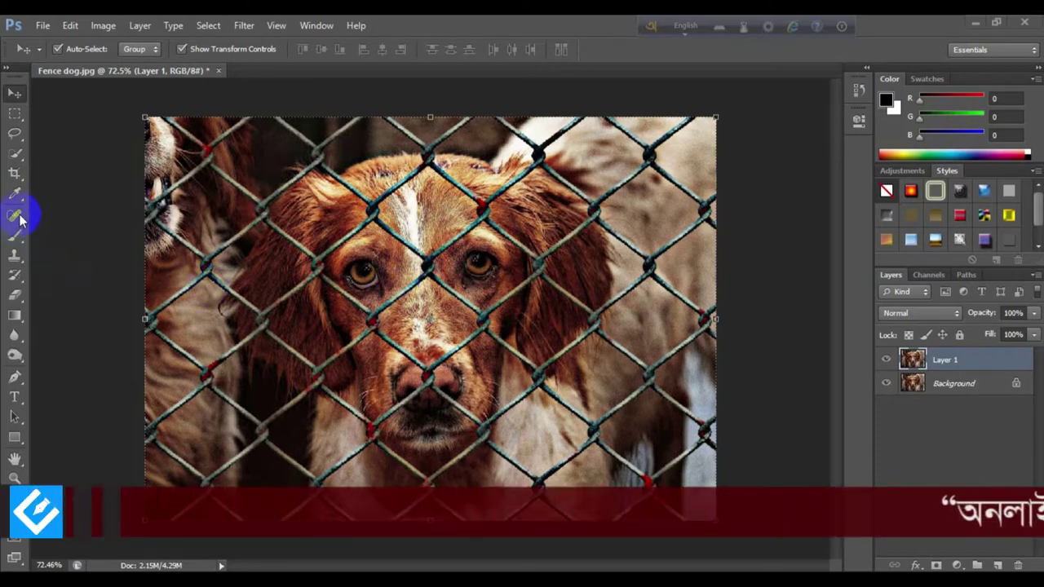
Step: Pick the healing tools group in the toolbar to start removing the fence wires
click(16, 221)
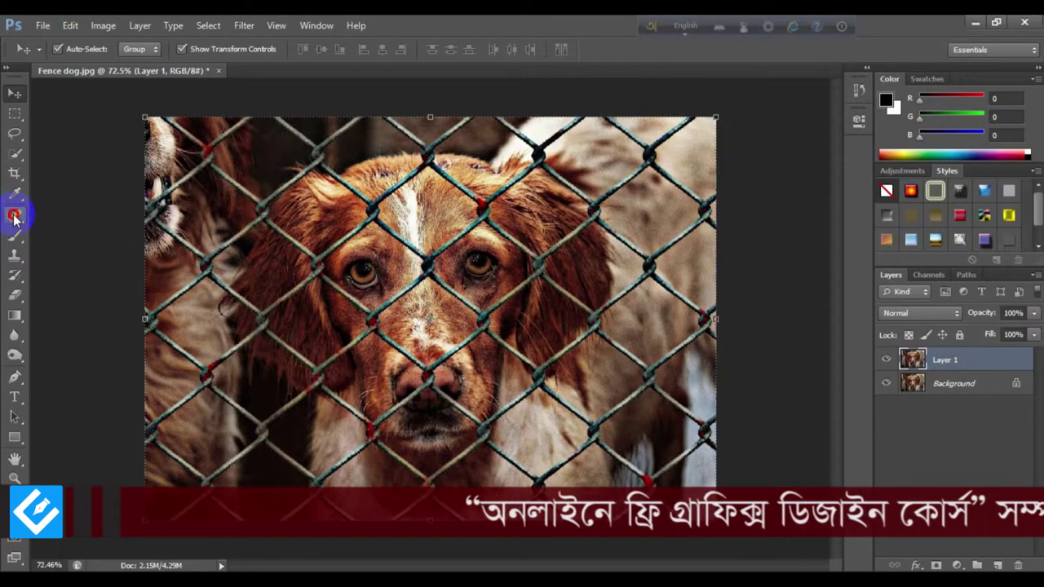
Step: Try the Patch Tool, then switch to the Content-Aware Spot Healing Brush Tool
click(15, 217)
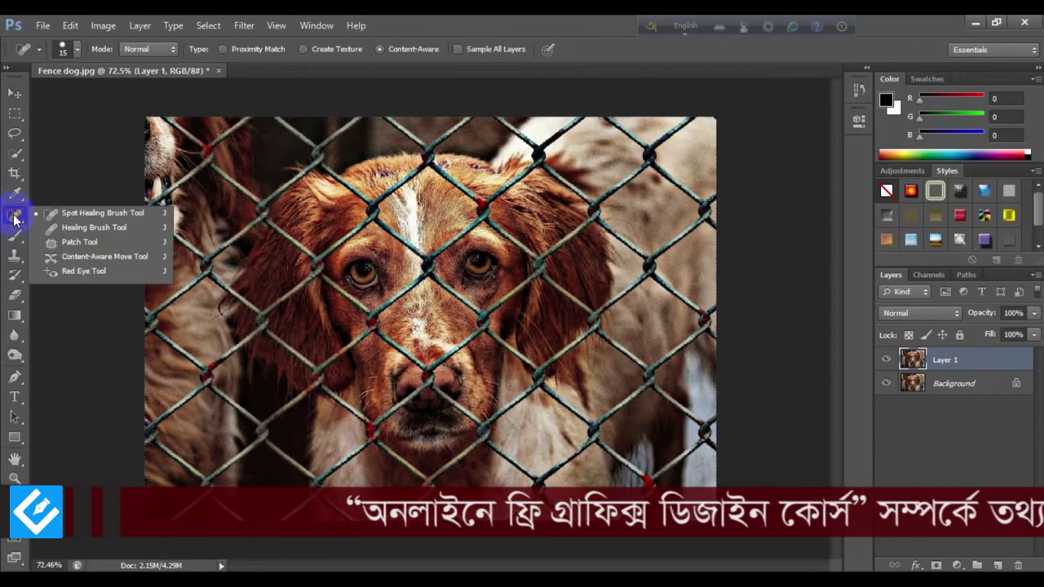
click(82, 244)
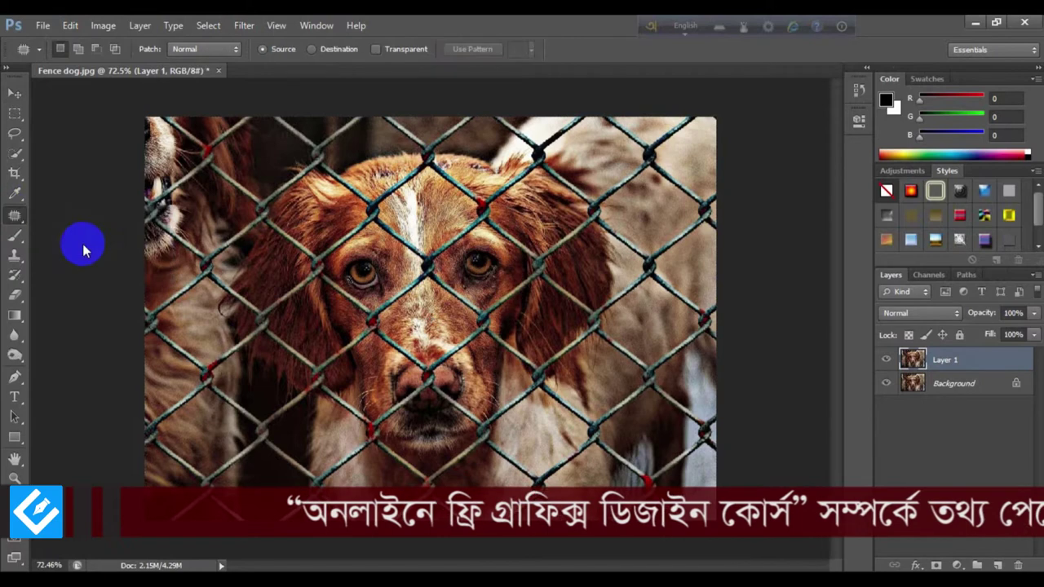
click(17, 220)
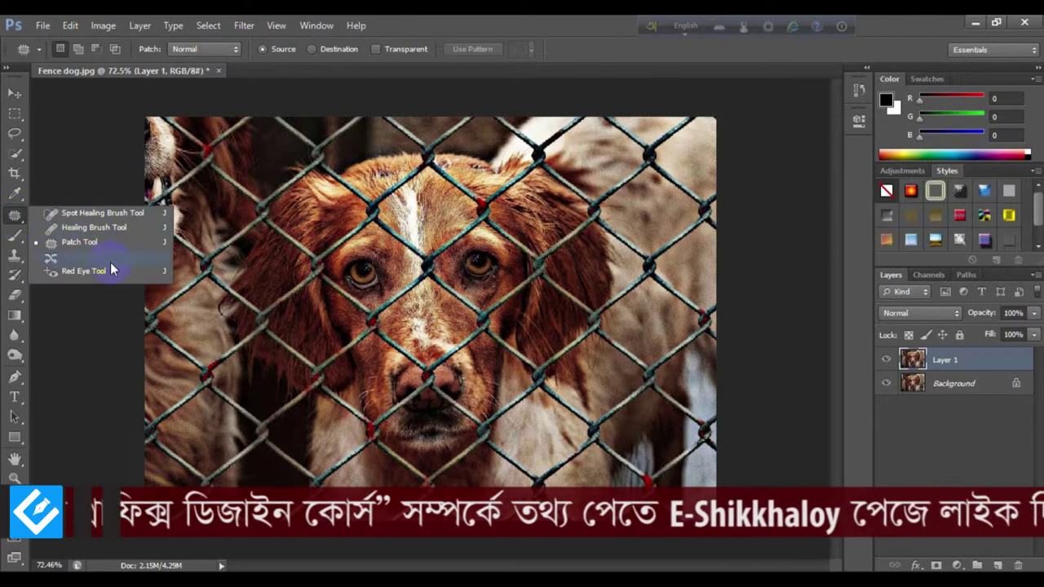
click(97, 212)
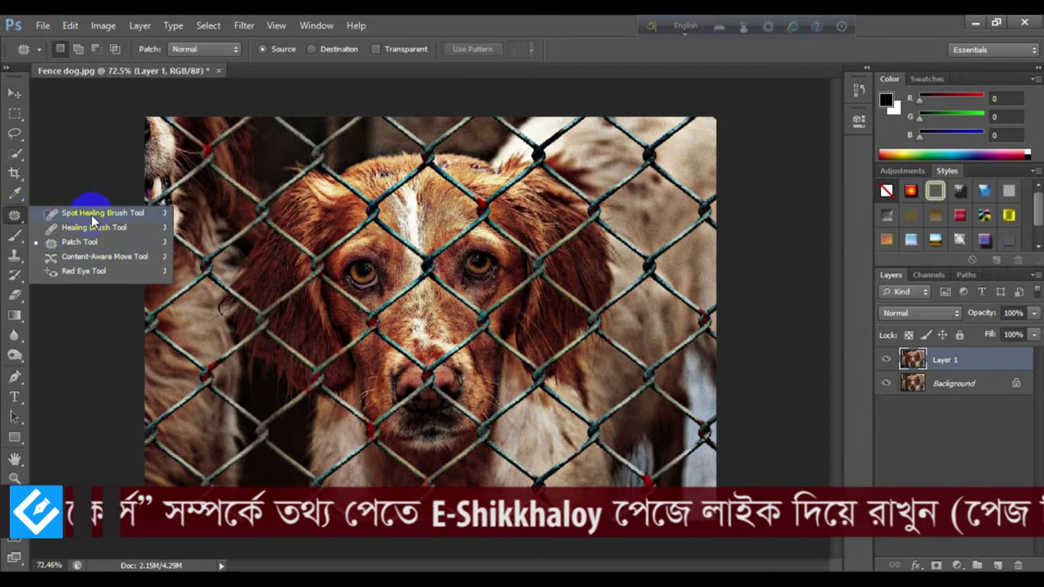
click(79, 214)
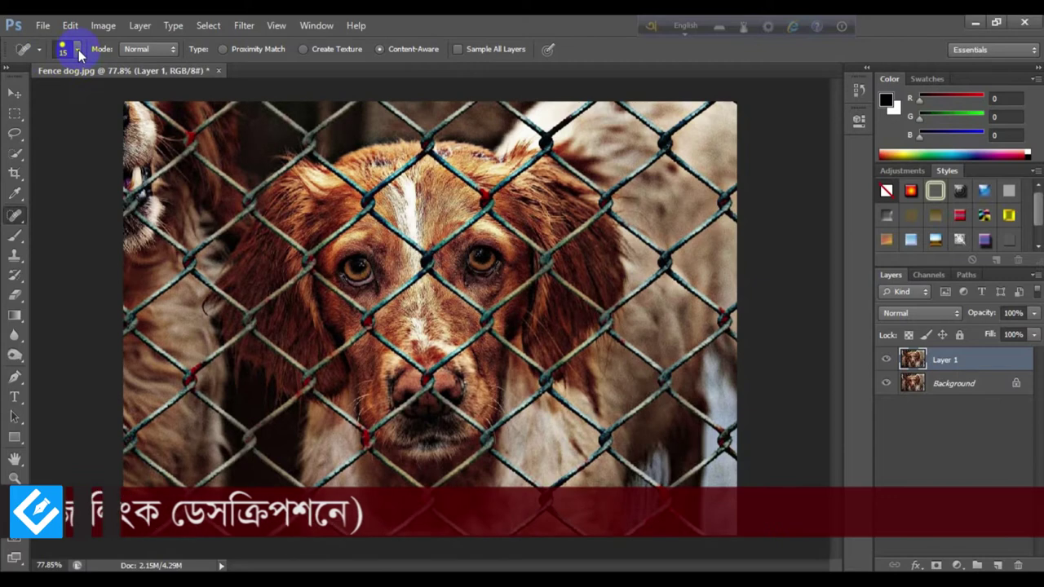
click(78, 51)
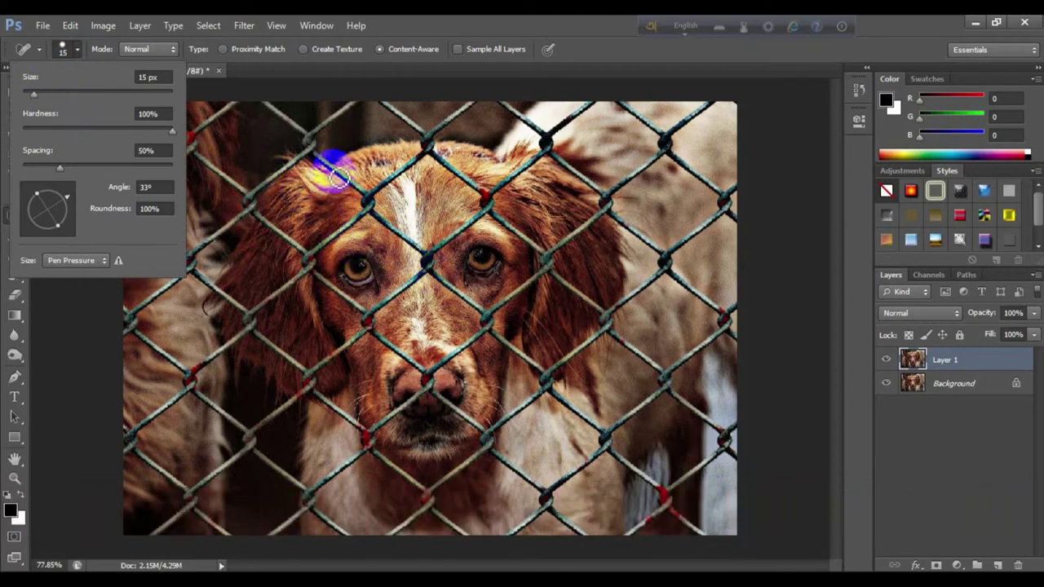
Step: Test-heal a fence wire on the dog's forehead and check the 15 px brush size
scroll(336, 172, up, 1)
scroll(343, 176, up, 2)
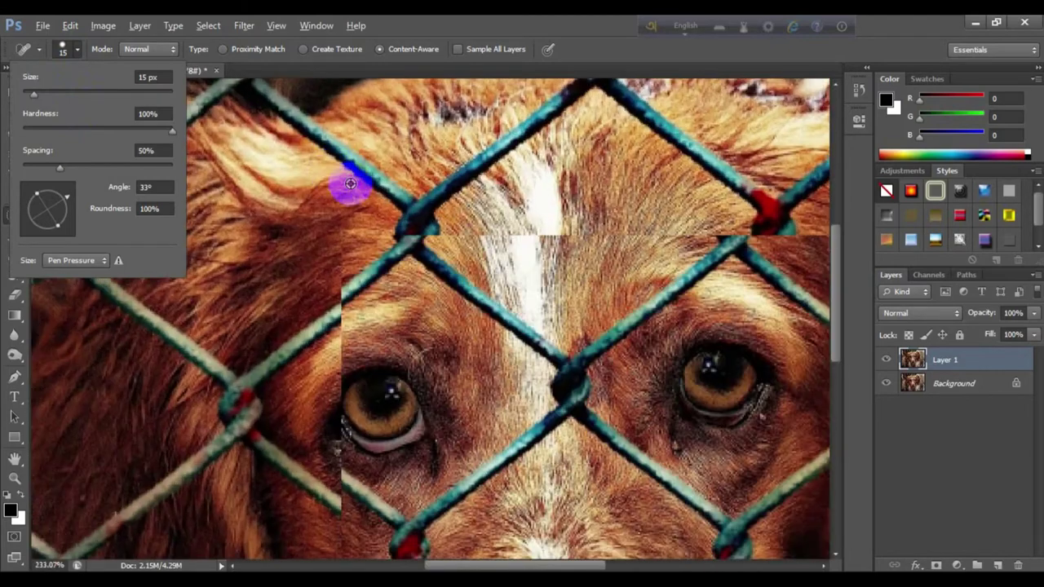
scroll(350, 182, up, 1)
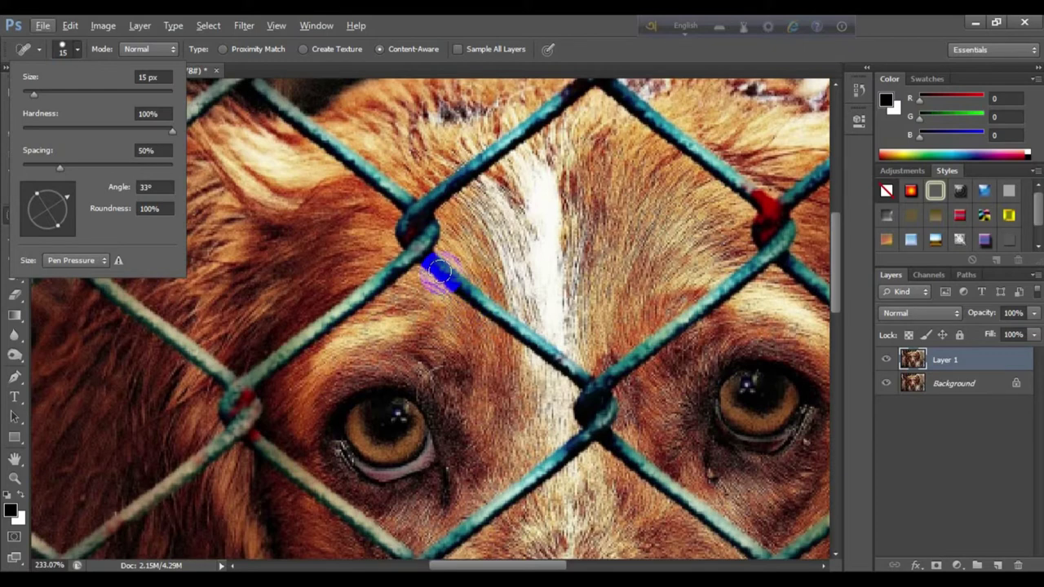
drag(439, 271, 535, 345)
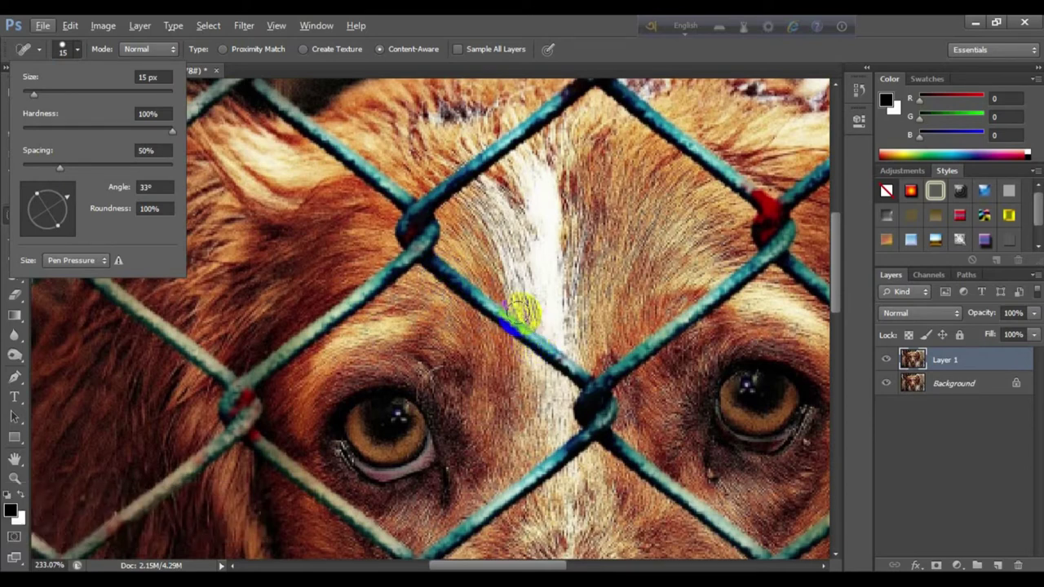
click(118, 86)
Step: Fit the photo on screen, heal the wire between the eyes, and tilt the brush tip to about -47°
key(ctrl+0)
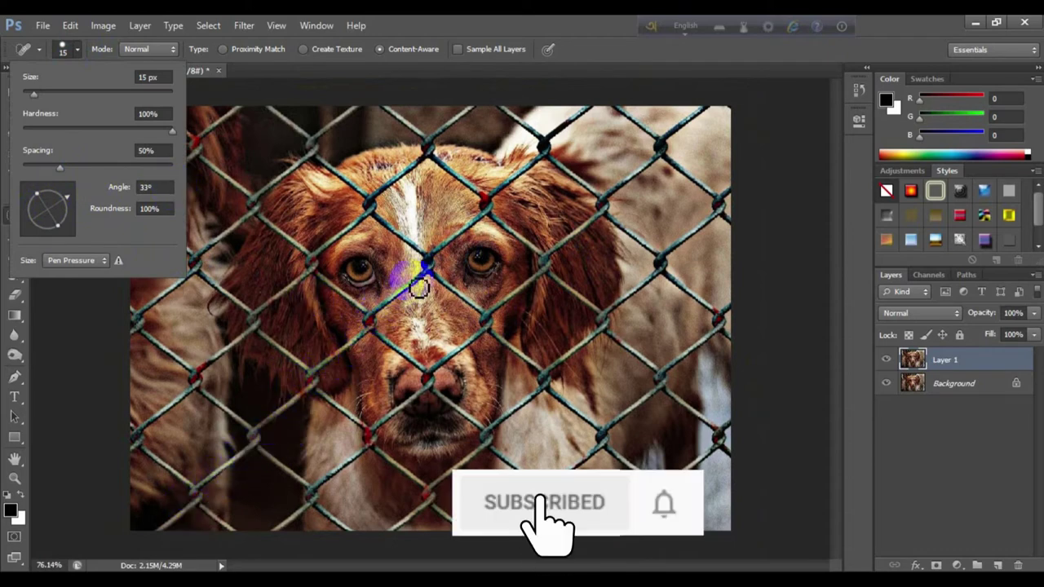
drag(542, 119, 624, 111)
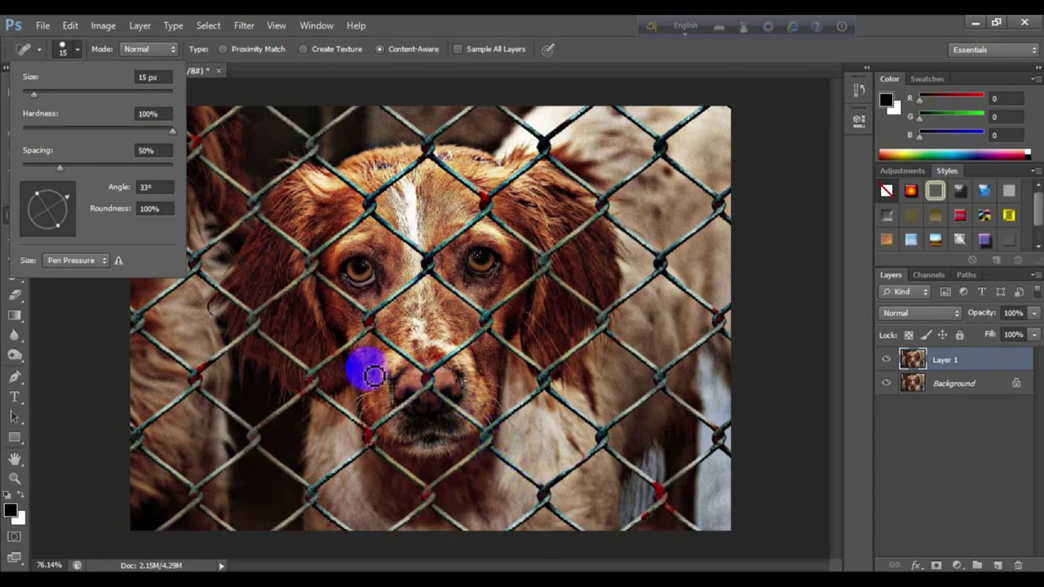
drag(71, 204, 68, 236)
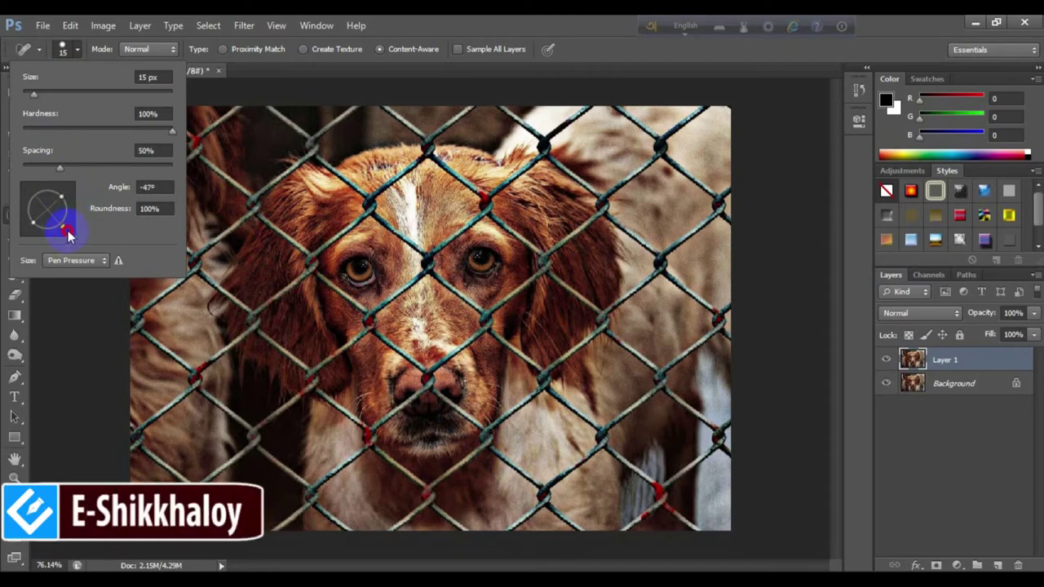
drag(70, 234, 69, 234)
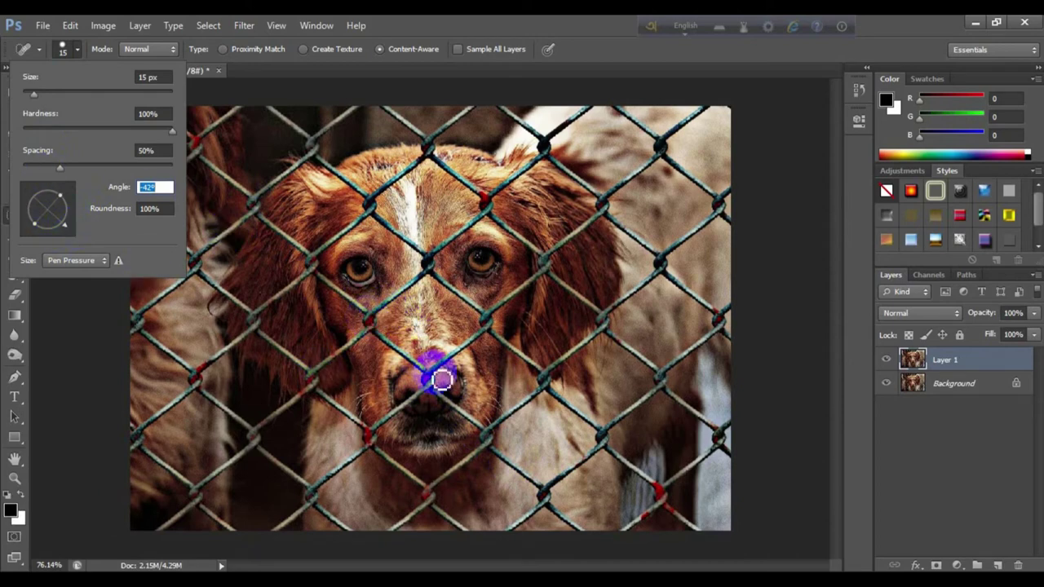
Step: Heal the upper-left-to-lower-right fence wire segments around the dog's eye
key(Return)
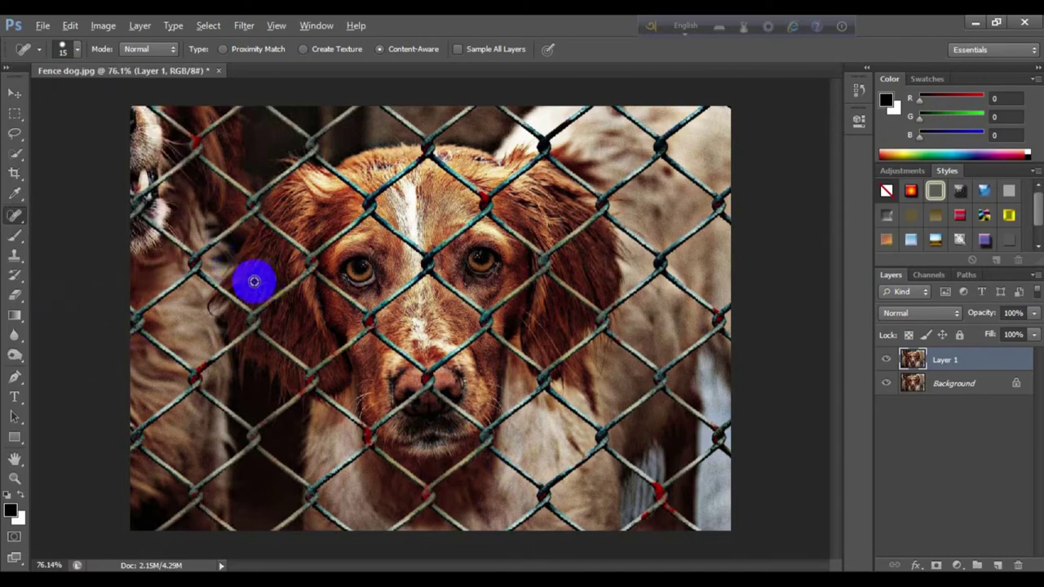
scroll(232, 257, up, 2)
scroll(216, 235, up, 2)
scroll(196, 217, down, 2)
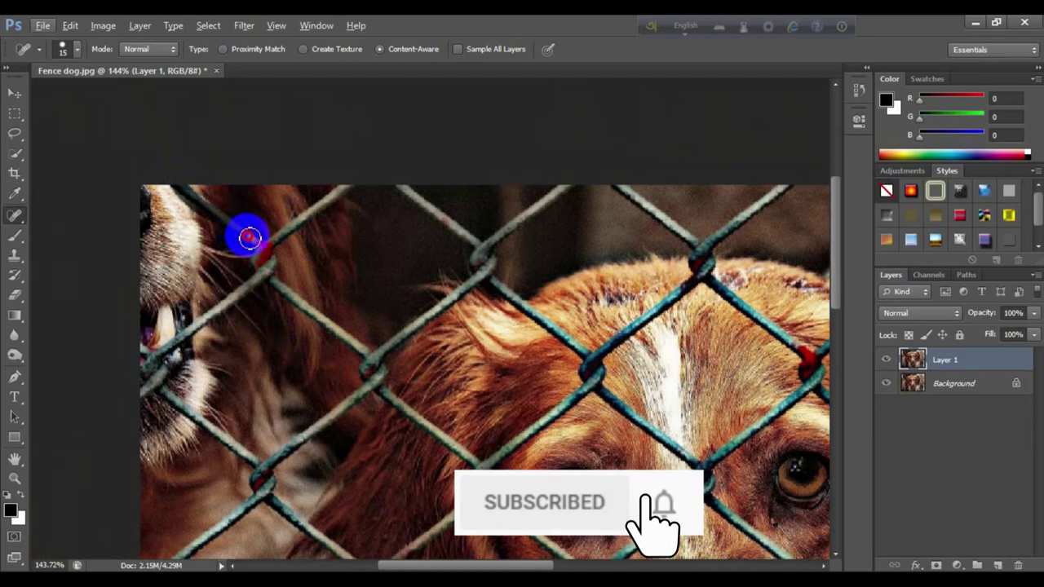
drag(270, 257, 200, 194)
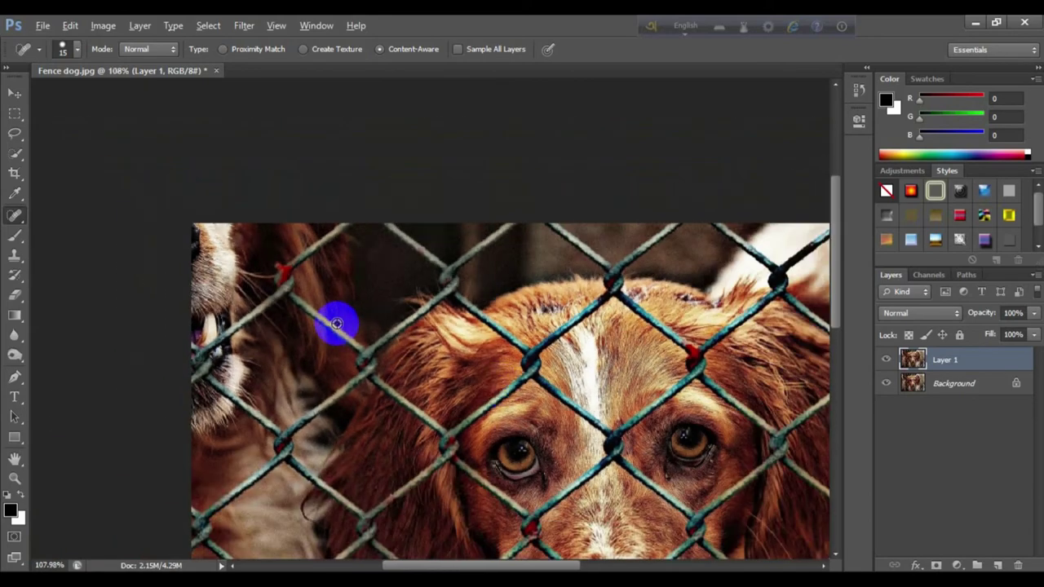
scroll(337, 323, down, 2)
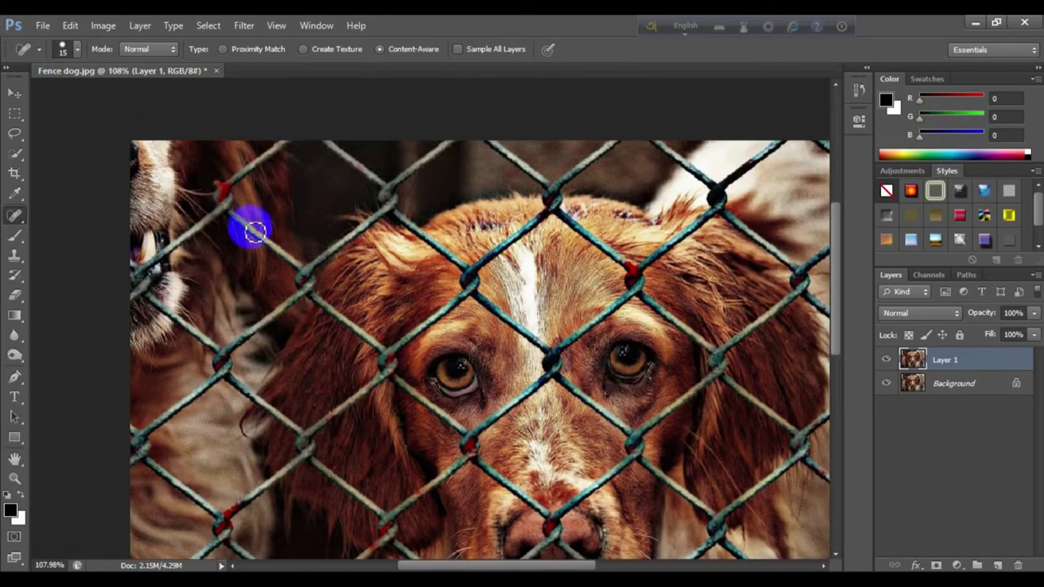
scroll(253, 231, up, 2)
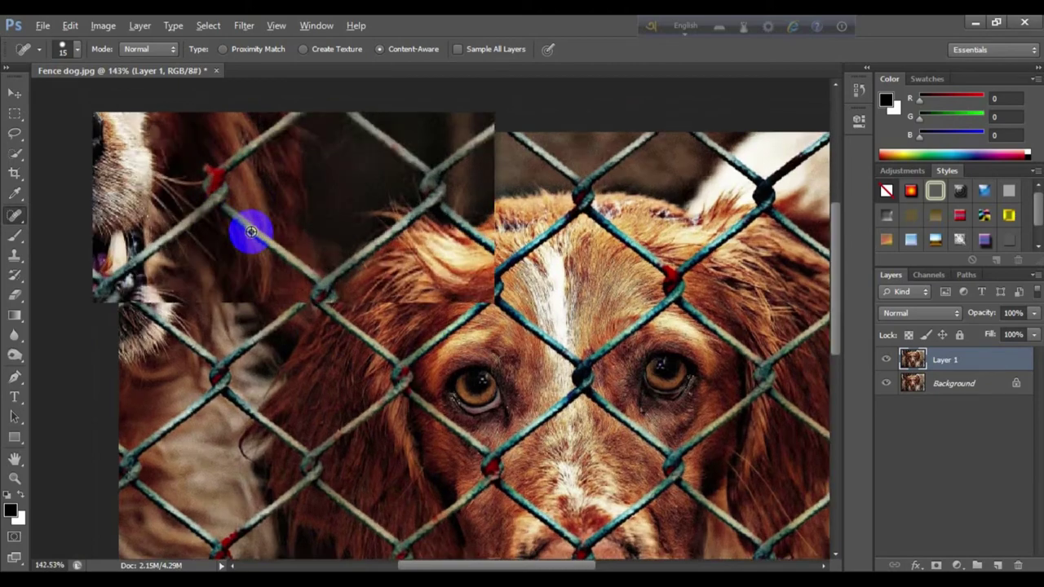
scroll(241, 214, up, 3)
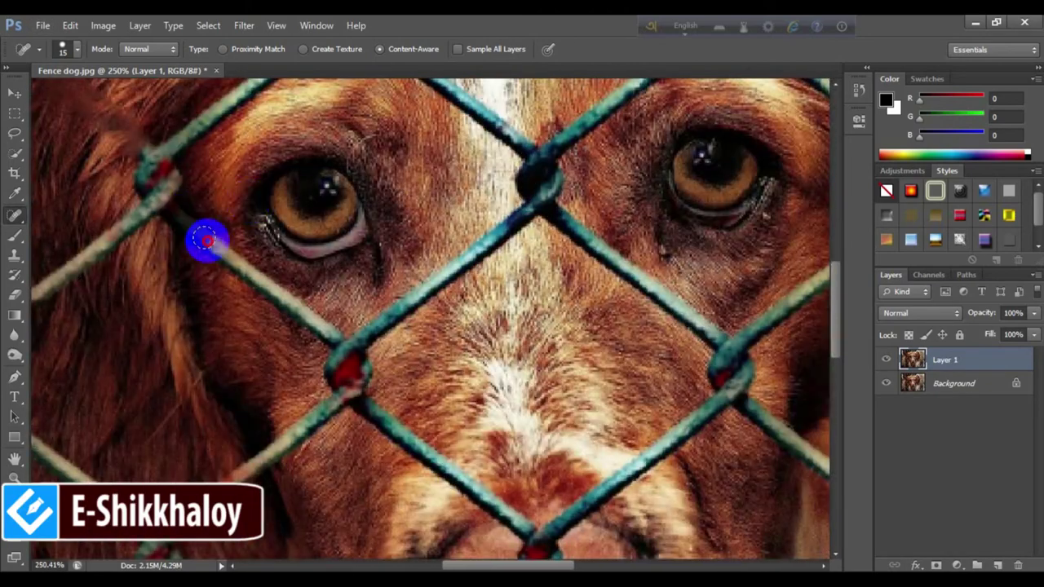
mouse_move(216, 248)
mouse_down()
mouse_move(326, 333)
mouse_move(127, 165)
mouse_move(321, 354)
mouse_up()
Step: Heal the wires crossing the dog's nose and running down-right below it
drag(233, 287, 136, 221)
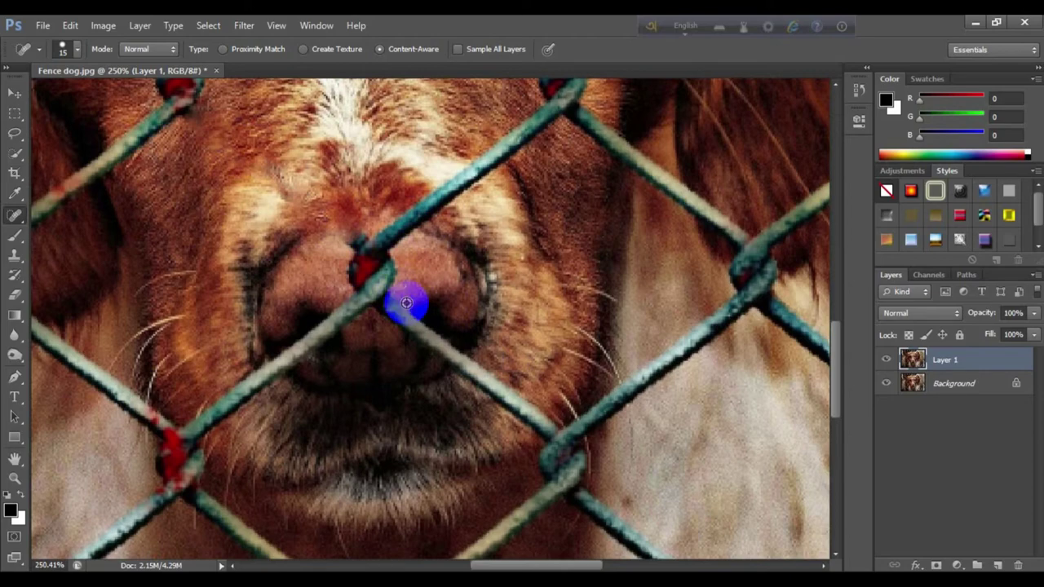
scroll(406, 303, down, 2)
scroll(406, 303, down, 1)
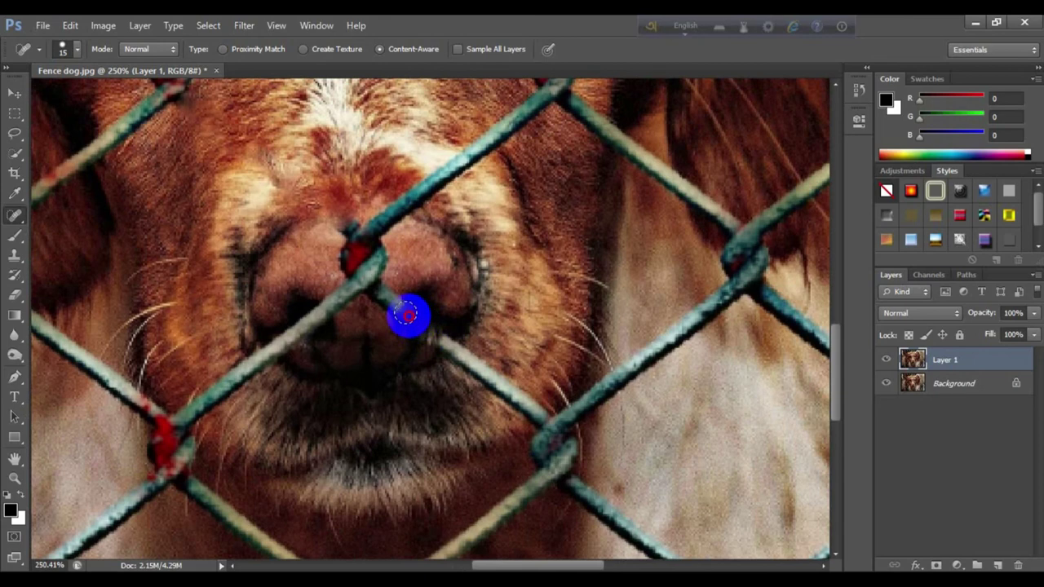
mouse_move(408, 316)
mouse_down()
mouse_move(453, 343)
mouse_move(388, 295)
mouse_up()
mouse_move(395, 305)
mouse_down()
mouse_move(466, 349)
mouse_move(445, 349)
mouse_move(422, 326)
mouse_move(496, 391)
mouse_move(547, 419)
mouse_up()
mouse_move(471, 368)
mouse_down()
mouse_move(422, 326)
mouse_move(449, 347)
mouse_up()
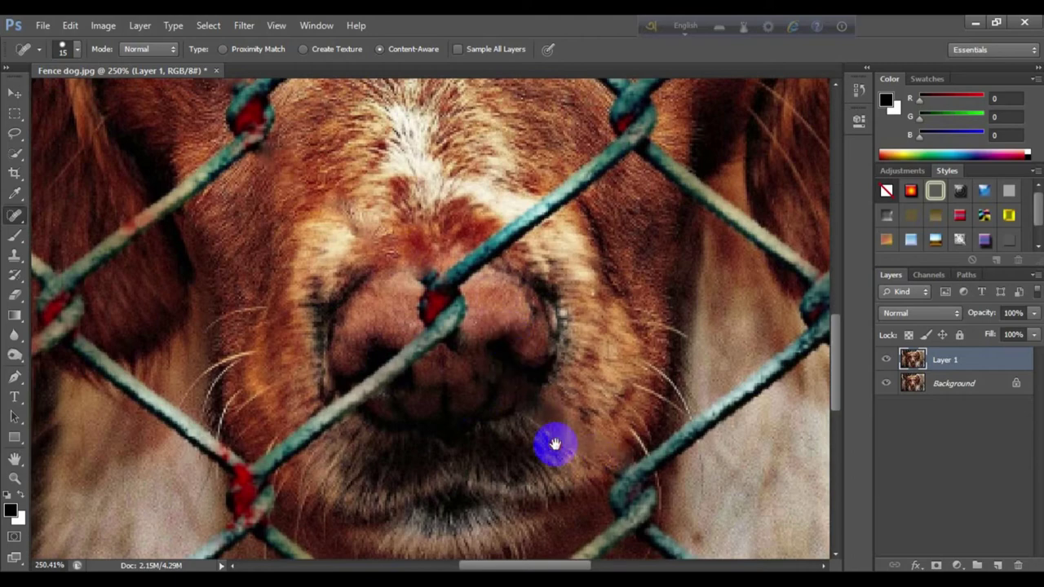
drag(553, 443, 210, 226)
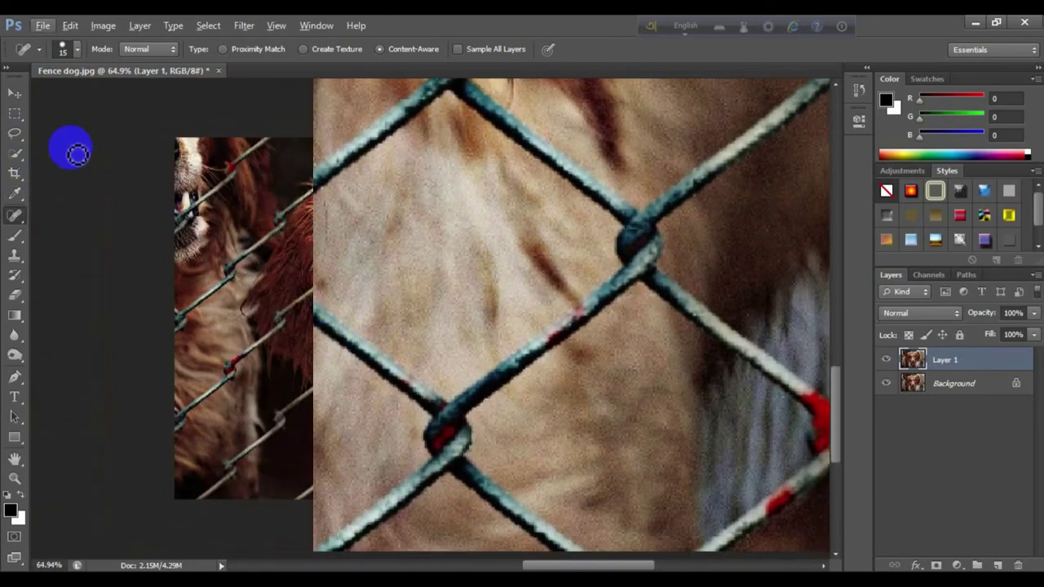
click(77, 51)
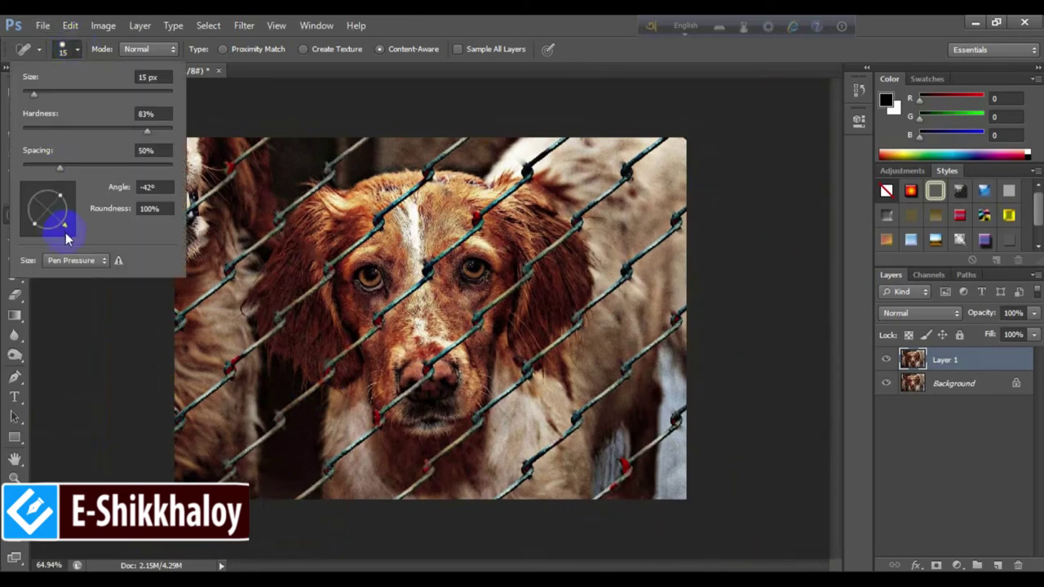
Step: Set the healing brush tip angle to 33°
drag(539, 163, 566, 171)
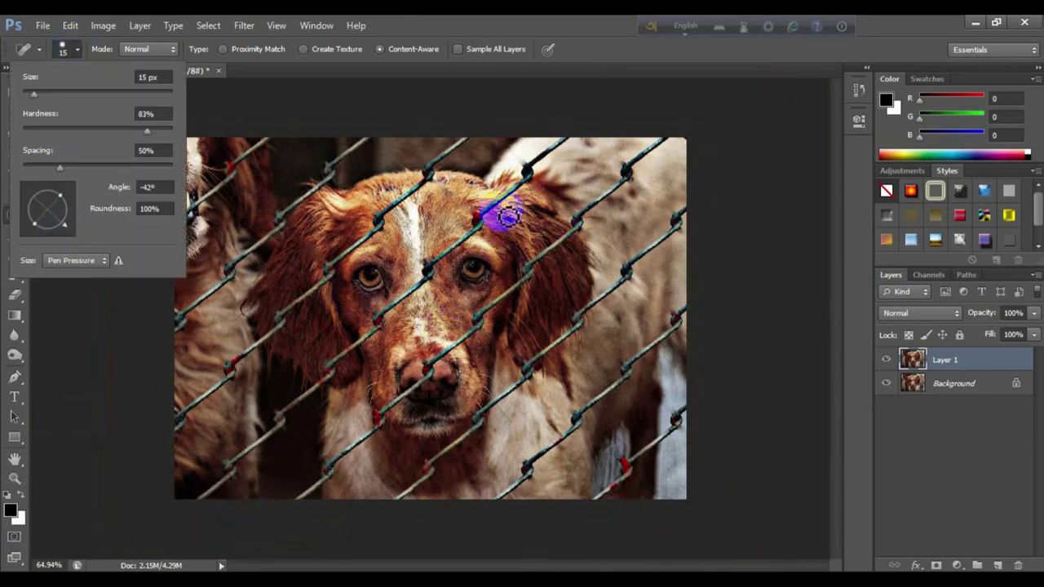
drag(412, 208, 432, 225)
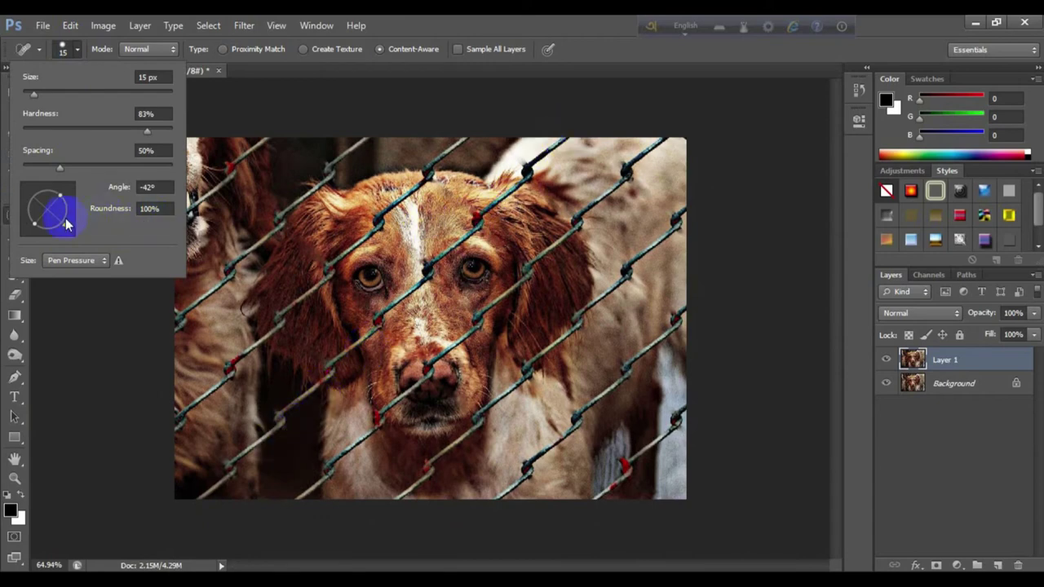
mouse_move(66, 231)
mouse_down()
mouse_move(40, 208)
mouse_move(73, 196)
mouse_up()
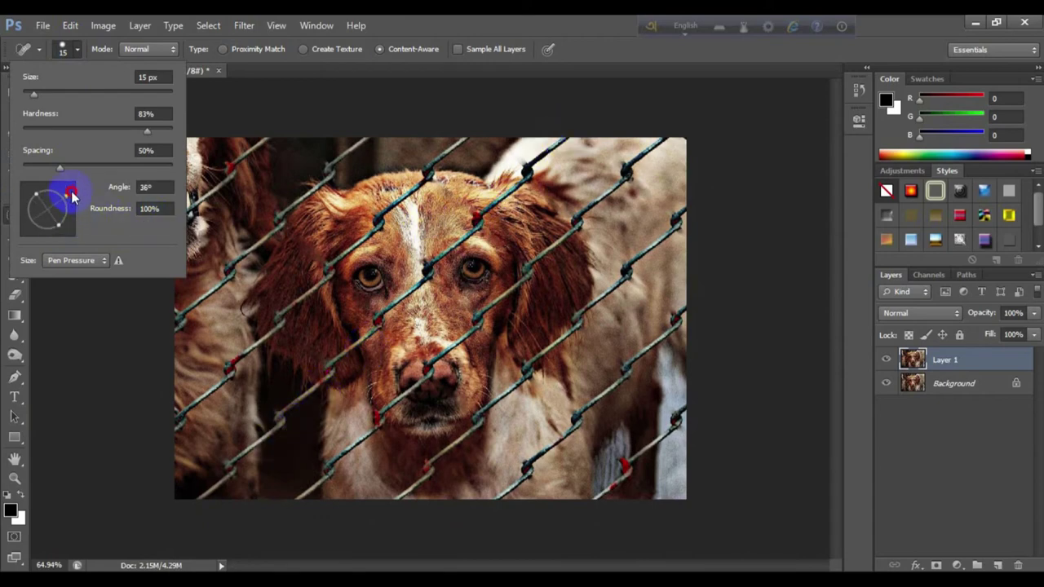
double_click(146, 186)
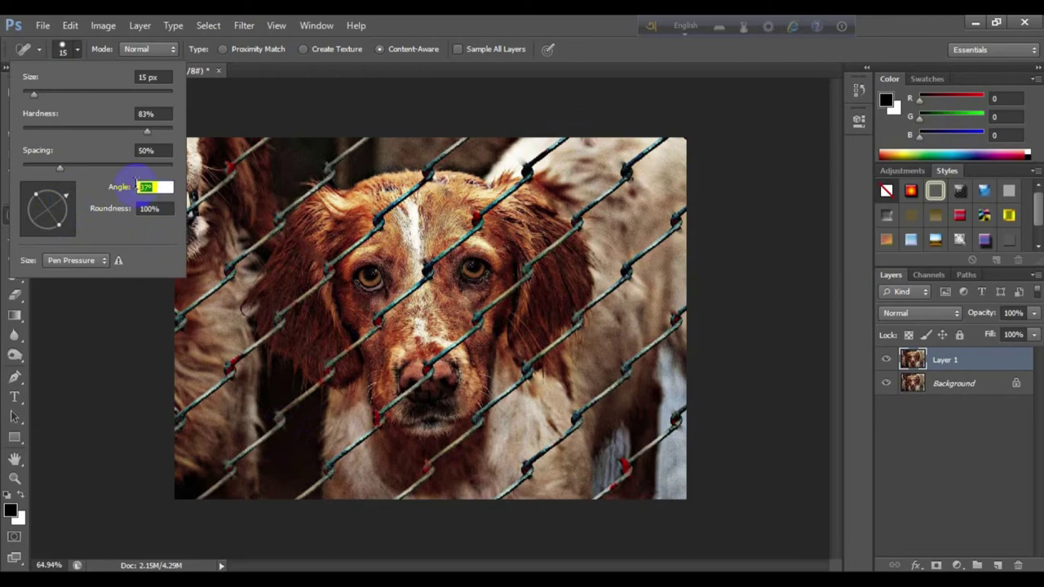
text(33)
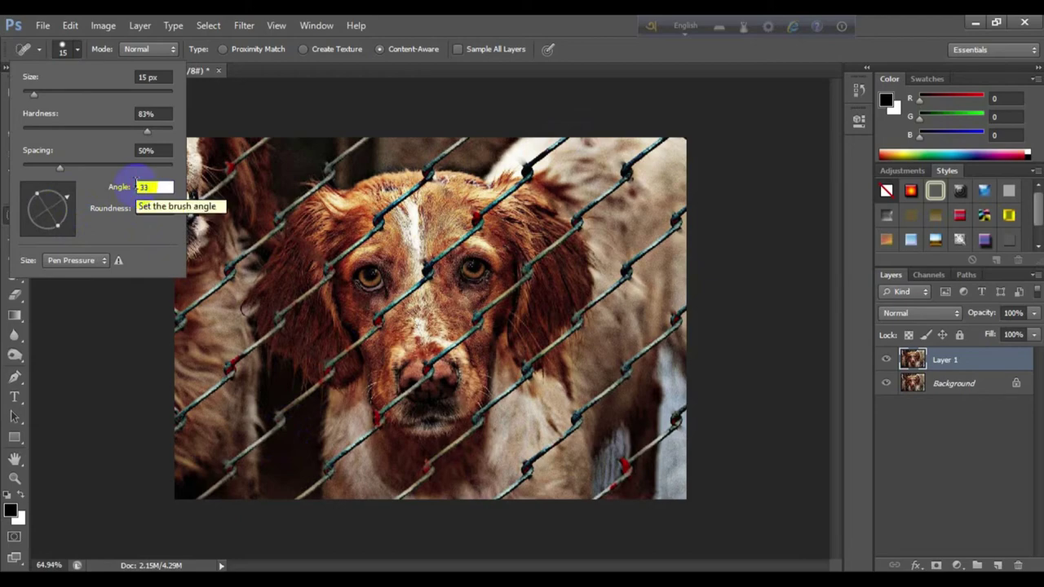
key(Return)
Step: Heal the remaining diagonal wires on the forehead, near the eye and across the head
drag(458, 204, 461, 221)
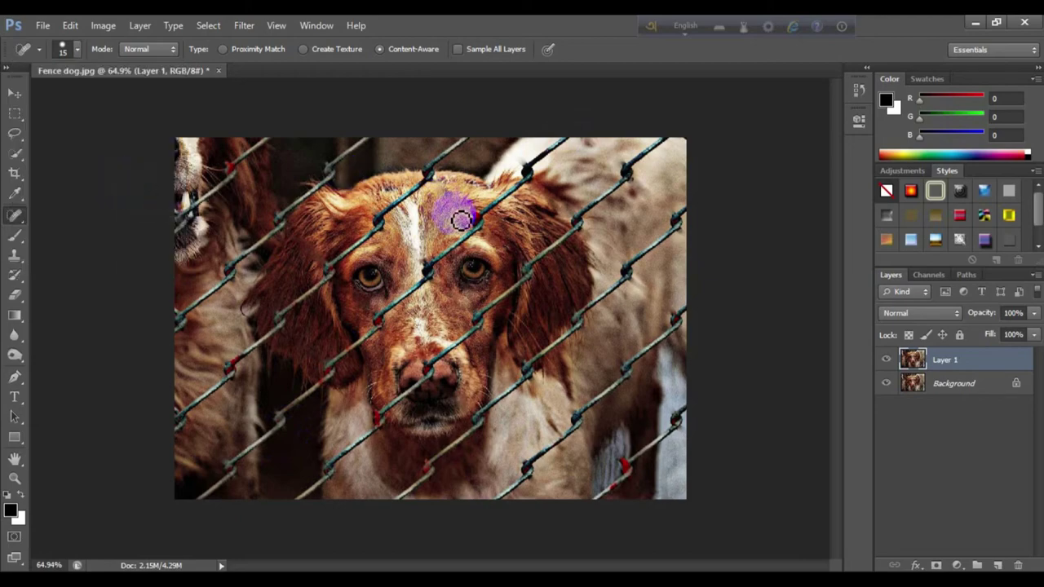
scroll(461, 221, up, 3)
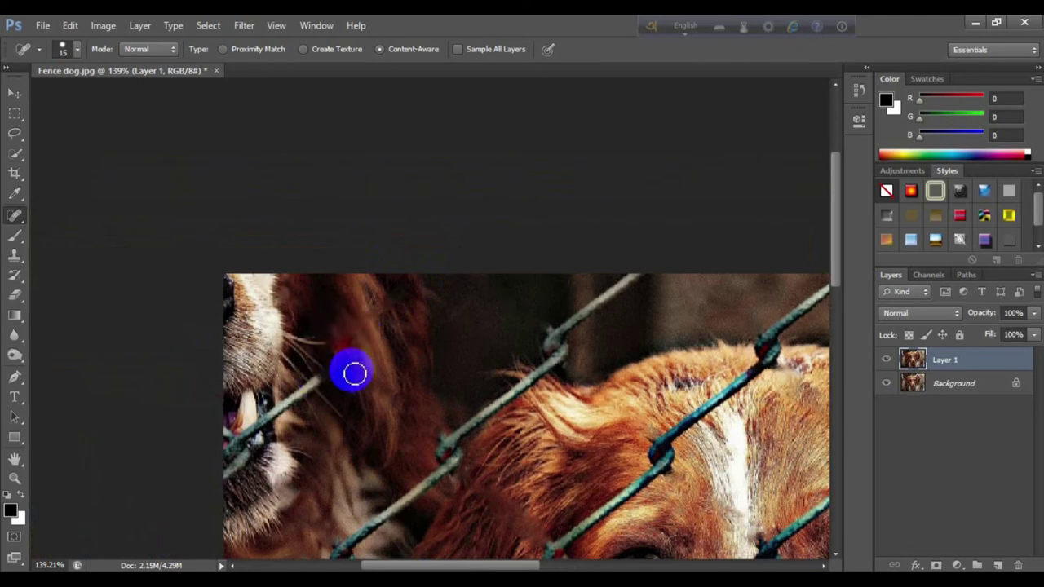
drag(354, 343, 475, 289)
drag(371, 363, 400, 400)
click(440, 422)
click(434, 375)
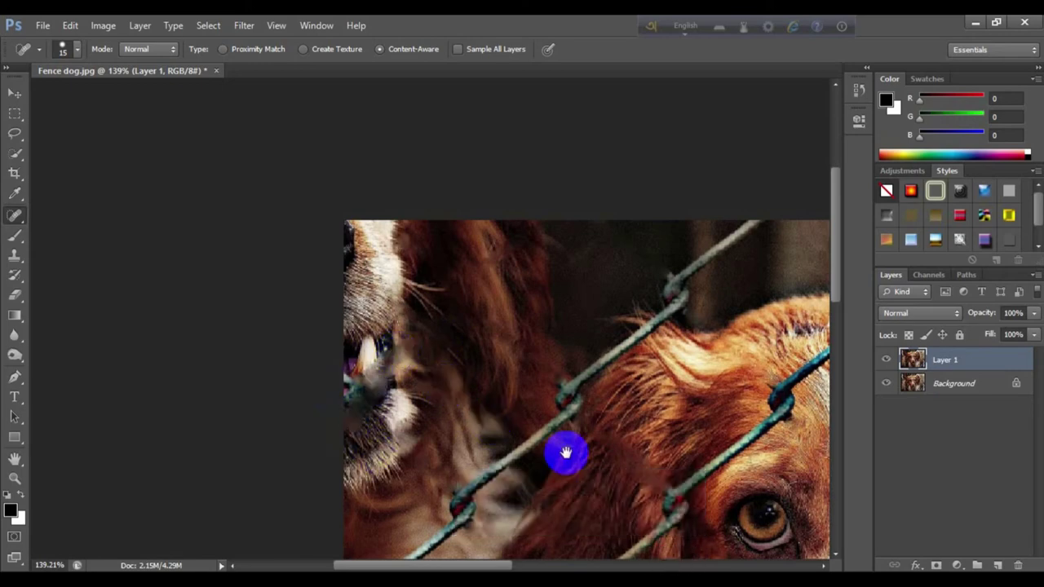
drag(567, 453, 461, 79)
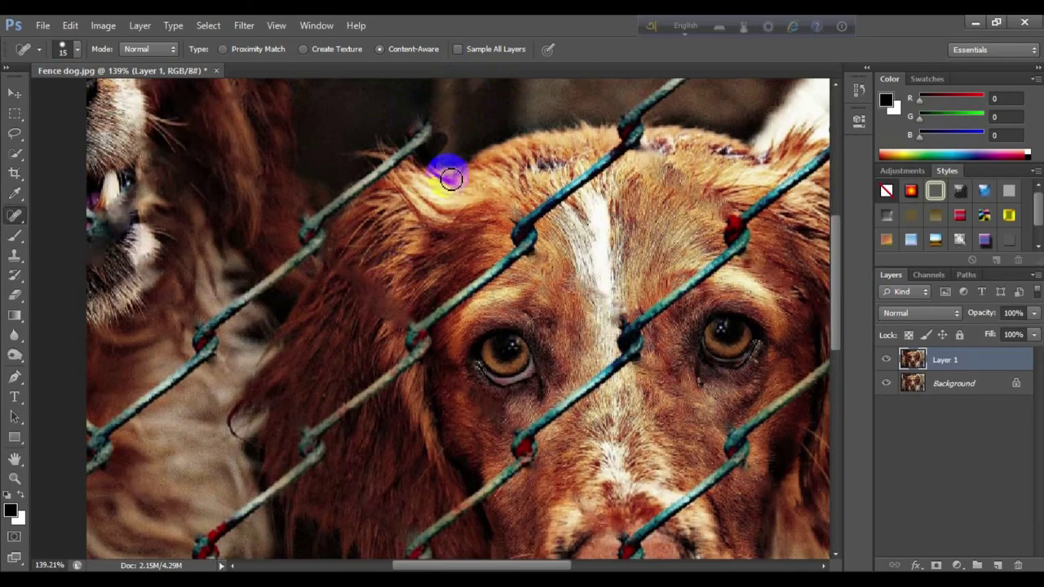
drag(412, 114, 314, 225)
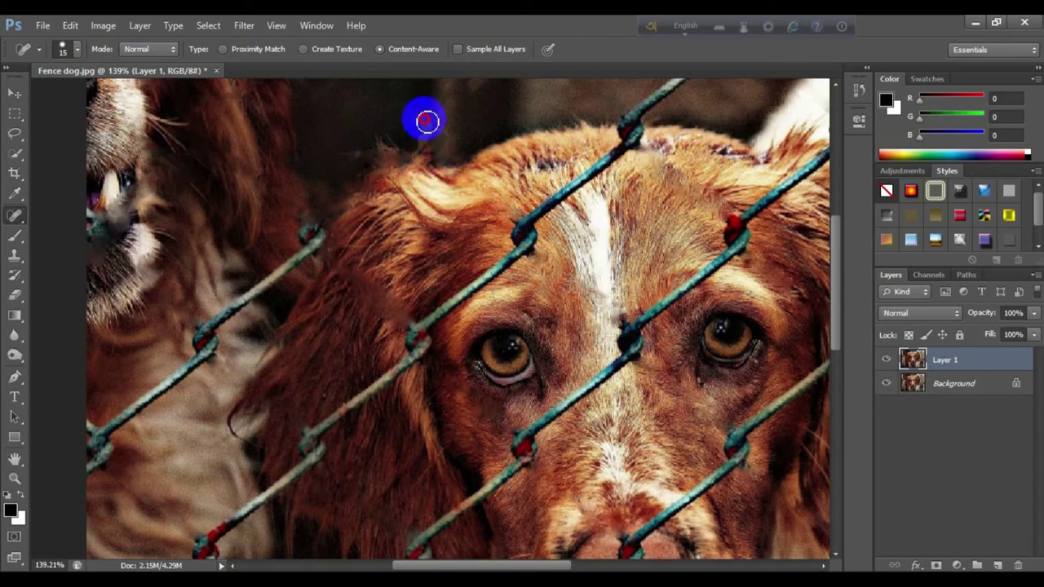
scroll(504, 236, down, 2)
scroll(497, 221, down, 2)
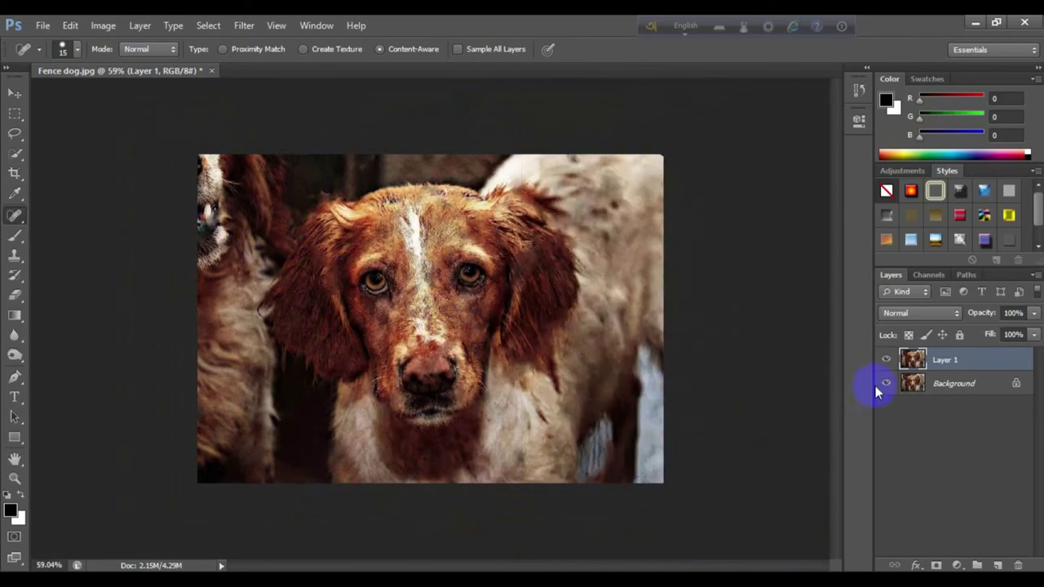
click(888, 359)
click(888, 360)
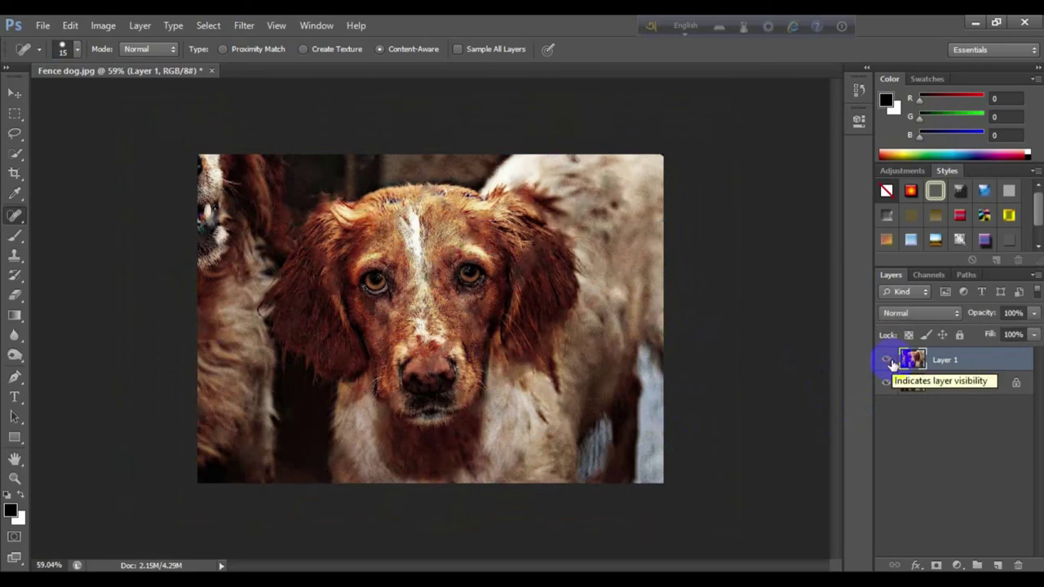